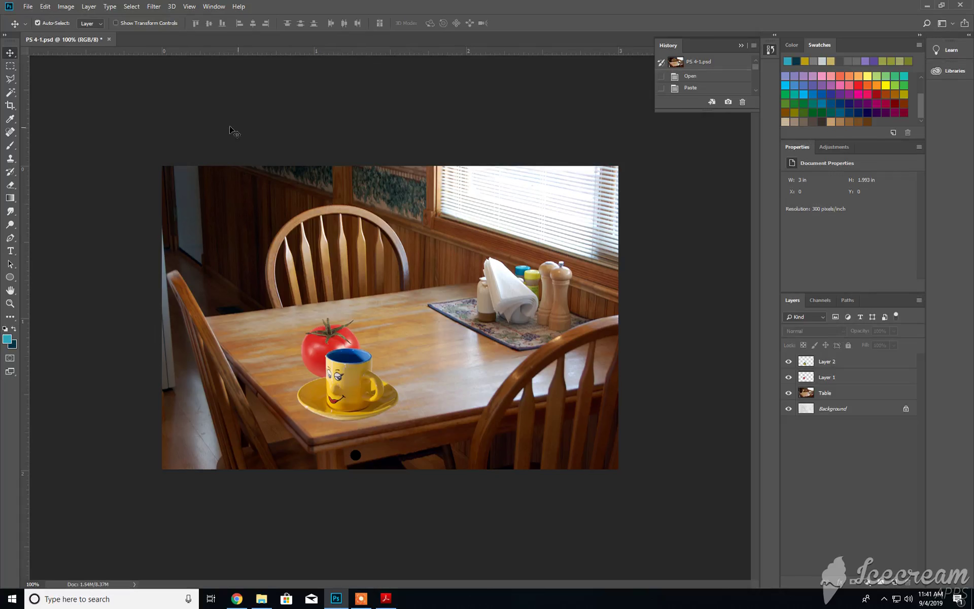
Open PS 4-4 and PS 4-5 together from the PS_CH04 folder
left_click(28, 6)
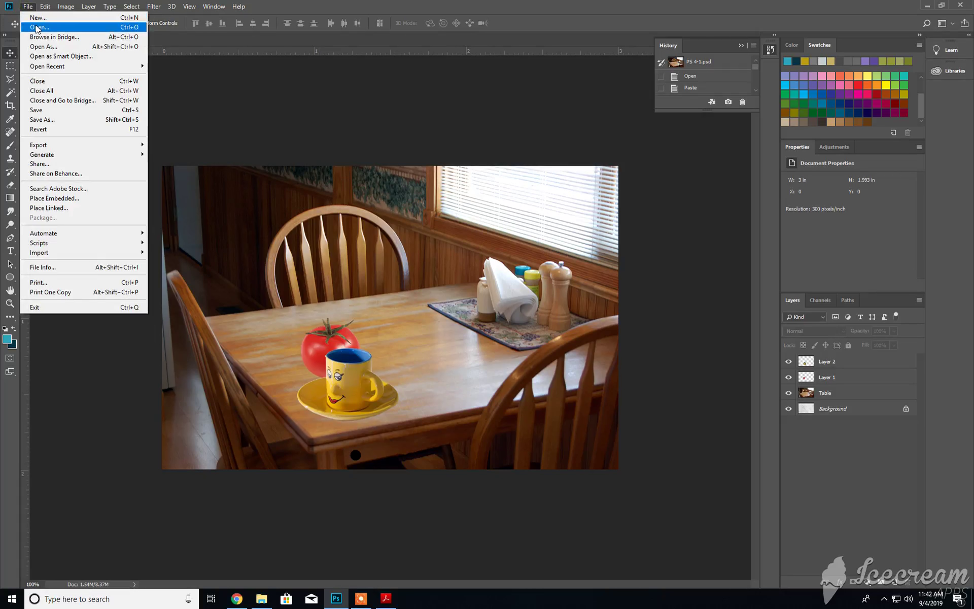
left_click(40, 23)
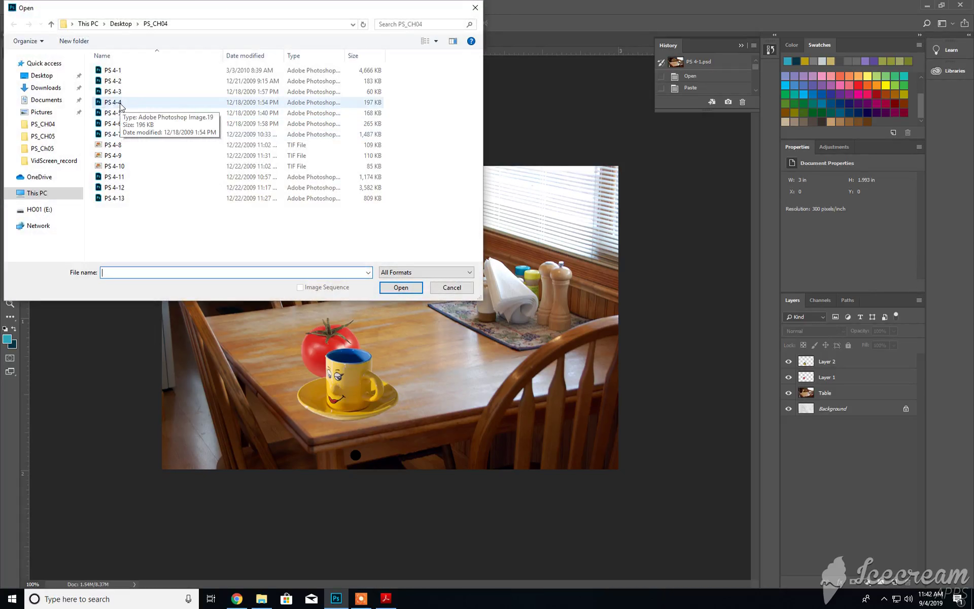
left_click(118, 103)
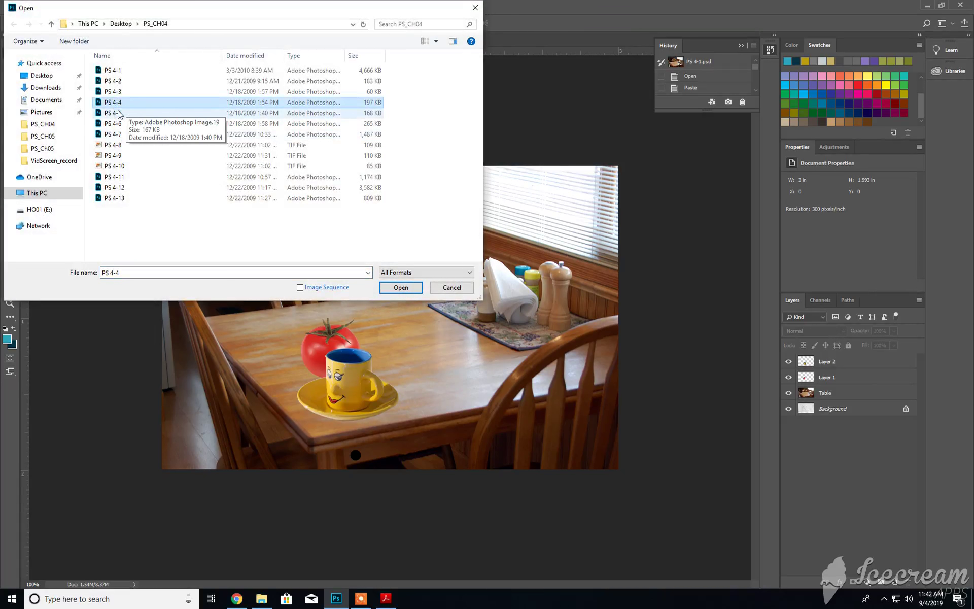
left_click(121, 114, "ctrl")
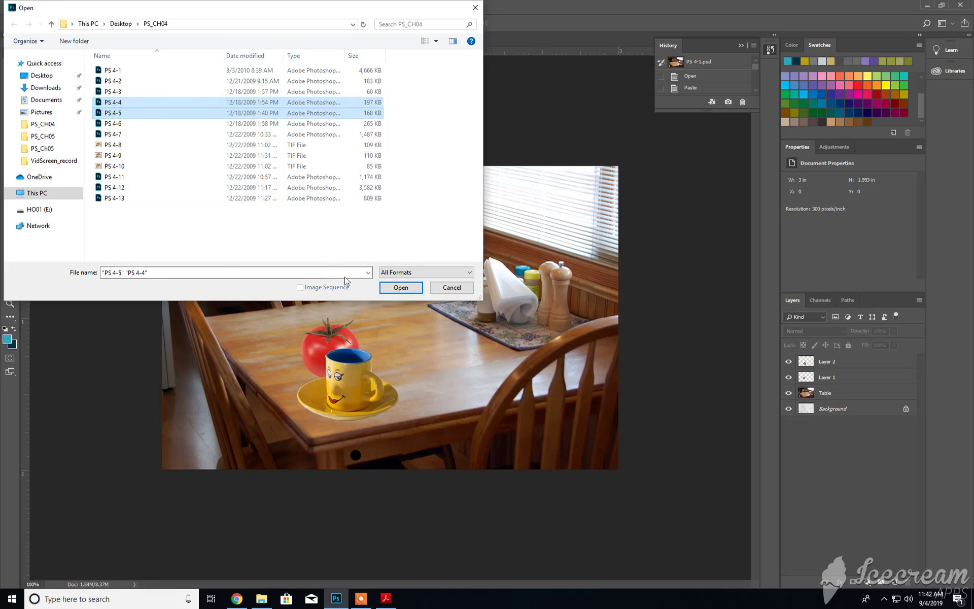
left_click(400, 287)
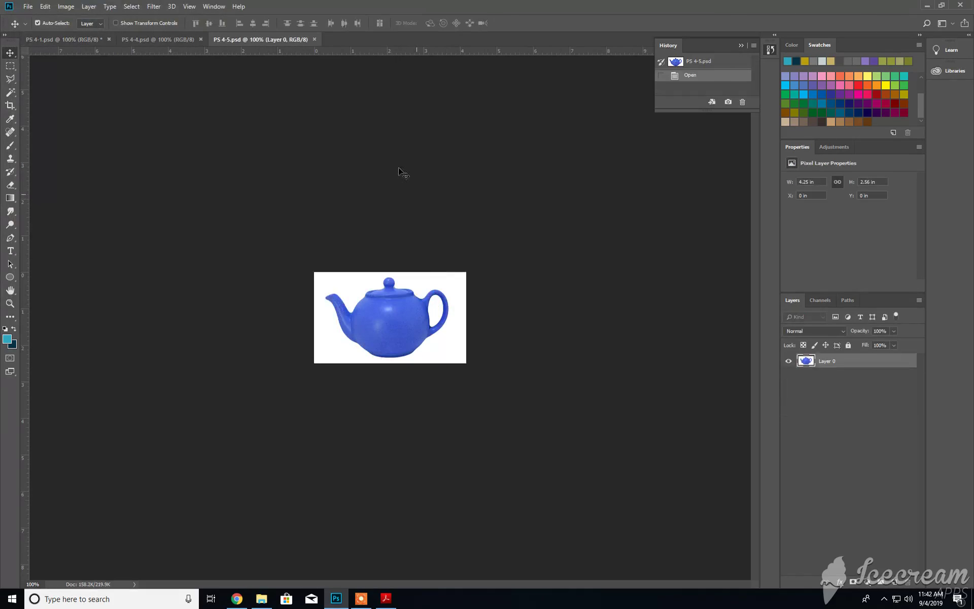
Switch to PS 4-4.psd and zoom in on the bread box
left_click(122, 40)
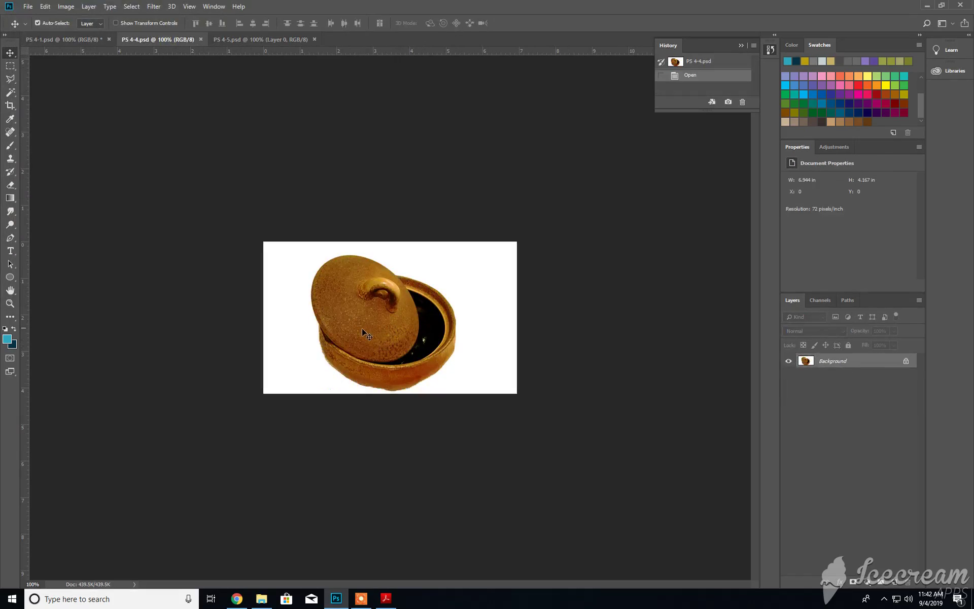
key("ctrl+plus")
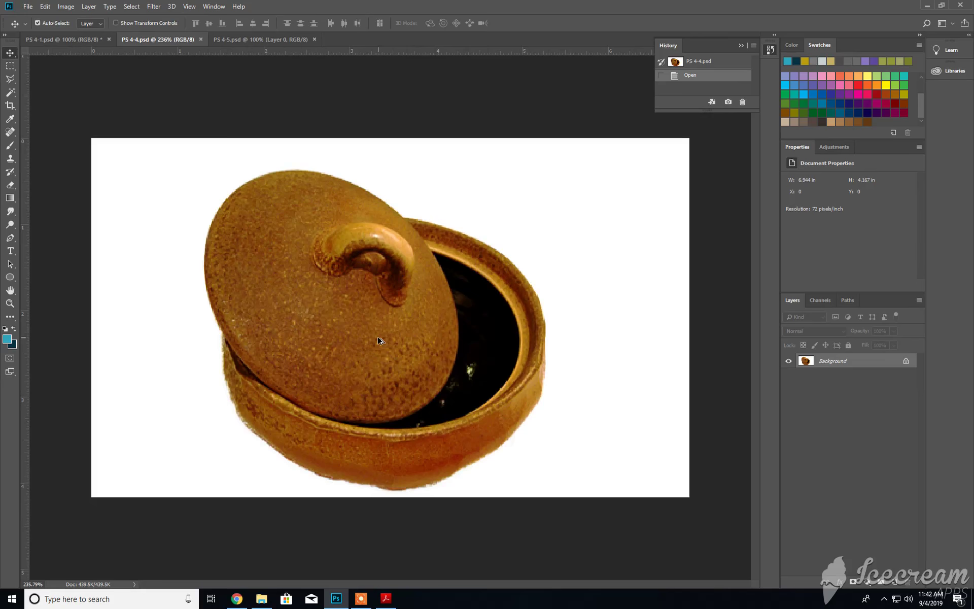
Paint a Quick Selection across the bread box lid, including its handle
left_click(10, 92)
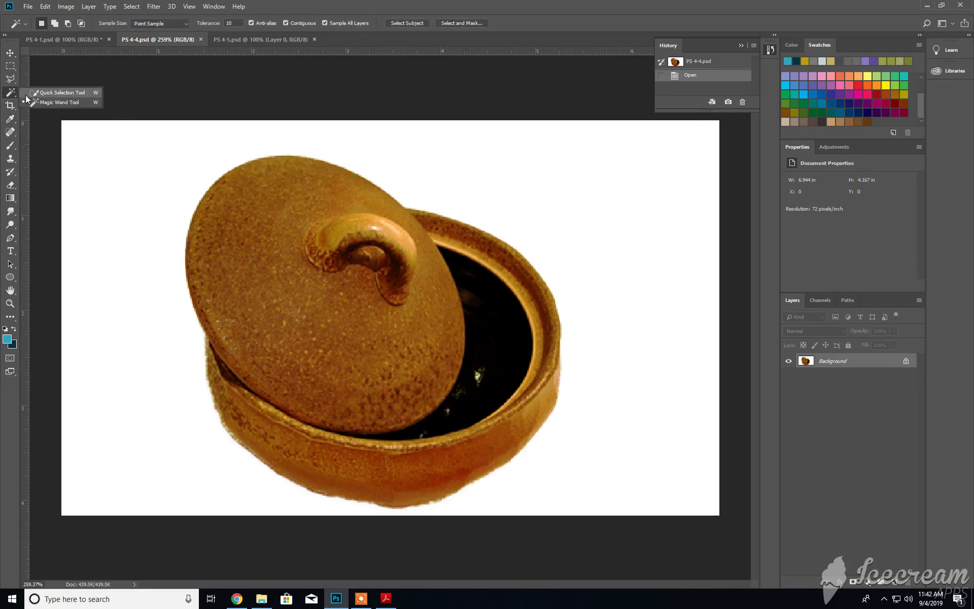
left_click(44, 93)
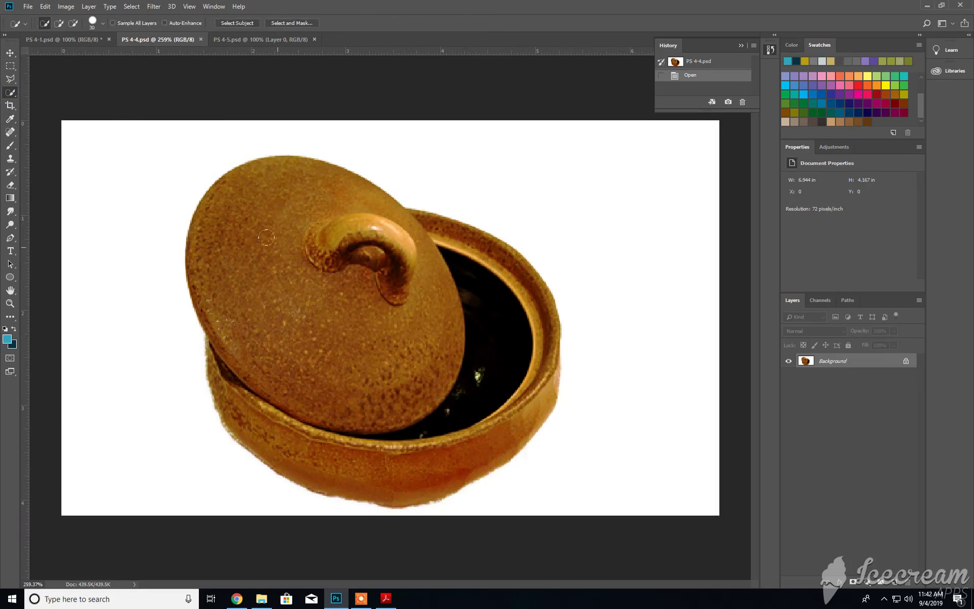
left_click(273, 214)
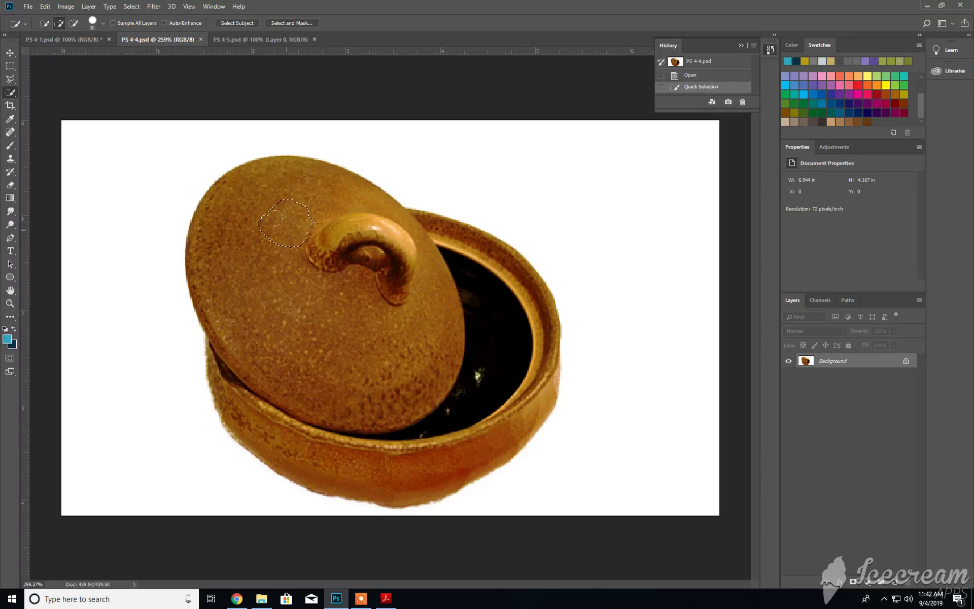
left_click(278, 226)
mouse_move(278, 226)
left_mouse_down()
mouse_move(304, 253)
mouse_move(299, 264)
mouse_move(315, 269)
mouse_move(273, 267)
mouse_move(325, 277)
mouse_move(320, 284)
mouse_move(330, 264)
left_mouse_up()
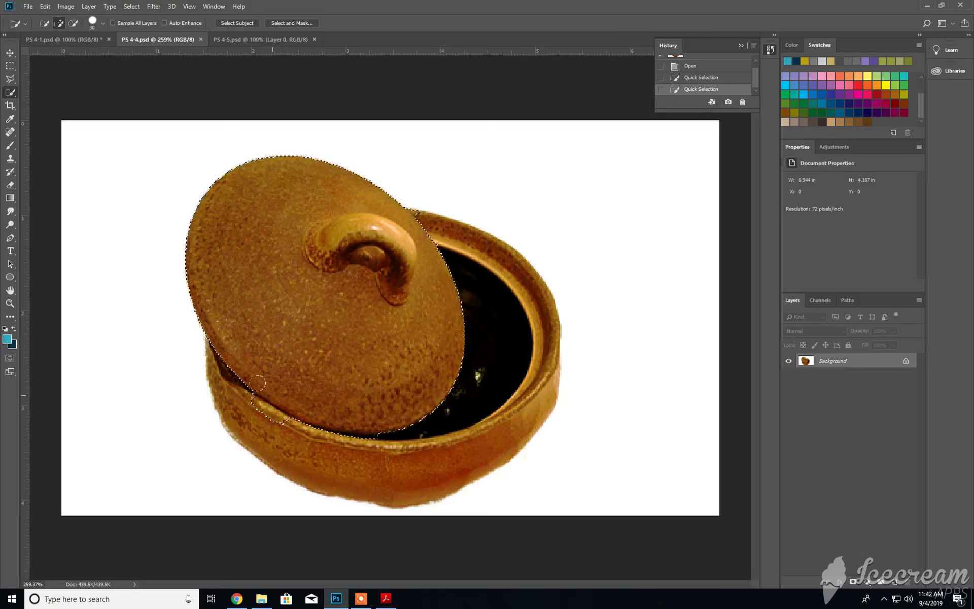
Add the bowl rims and back of the bread box, then subtract the overshoot above the lid
left_click_drag(251, 381, 259, 389)
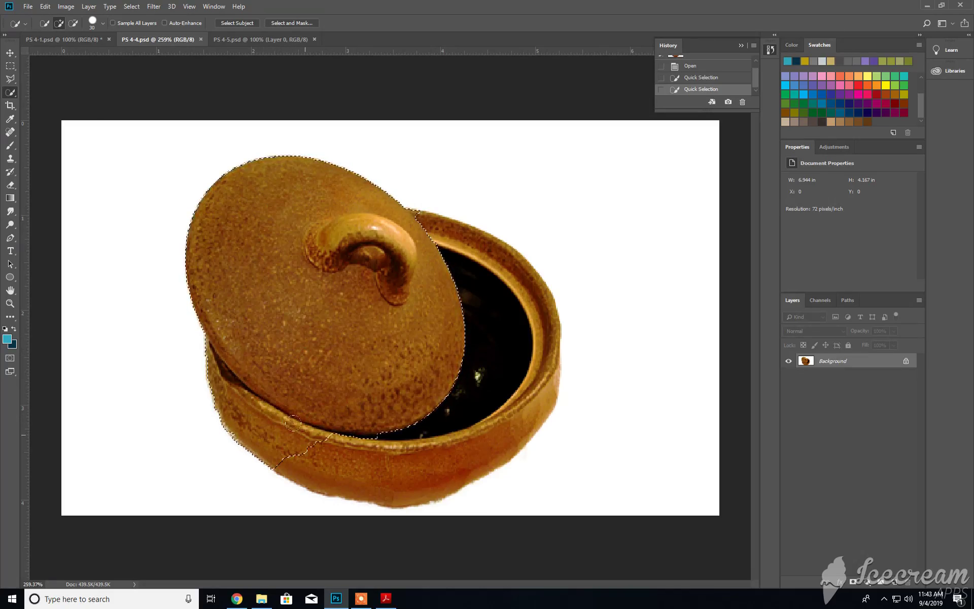
mouse_move(307, 425)
left_mouse_down()
mouse_move(339, 431)
mouse_move(438, 407)
left_mouse_up()
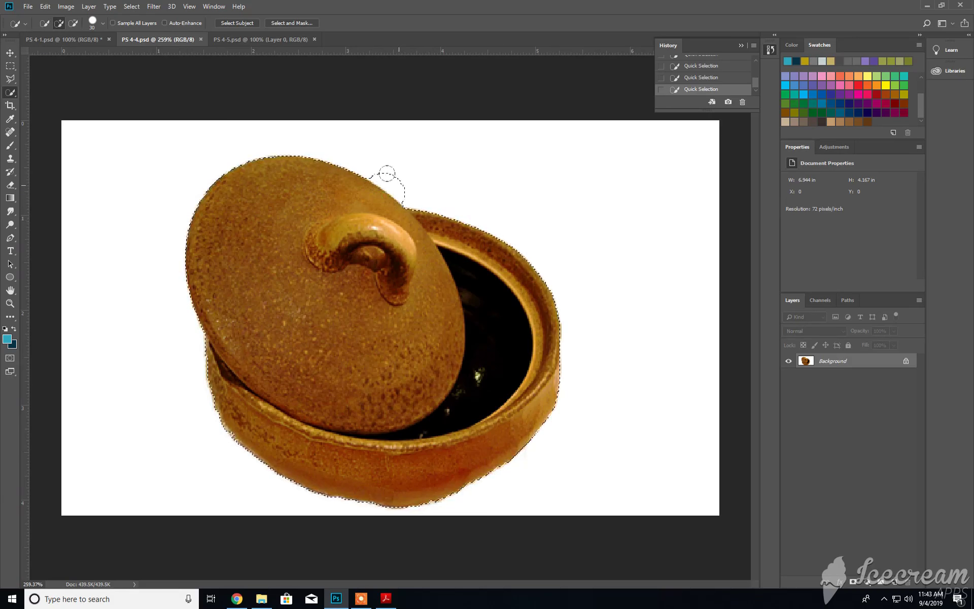
mouse_move(387, 173)
left_mouse_down()
mouse_move(411, 168)
mouse_move(429, 188)
mouse_move(322, 199)
left_mouse_up()
left_click(73, 23)
mouse_move(438, 183)
left_mouse_down()
mouse_move(435, 196)
mouse_move(424, 161)
left_mouse_up()
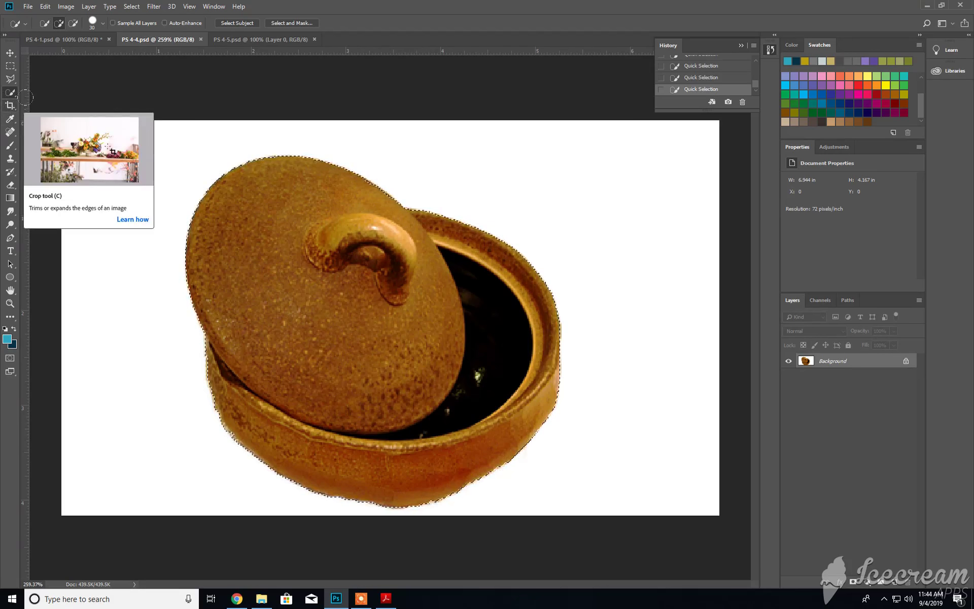
Check the Quick Selection brush size, set at 30 px, and close the picker
left_click(93, 23)
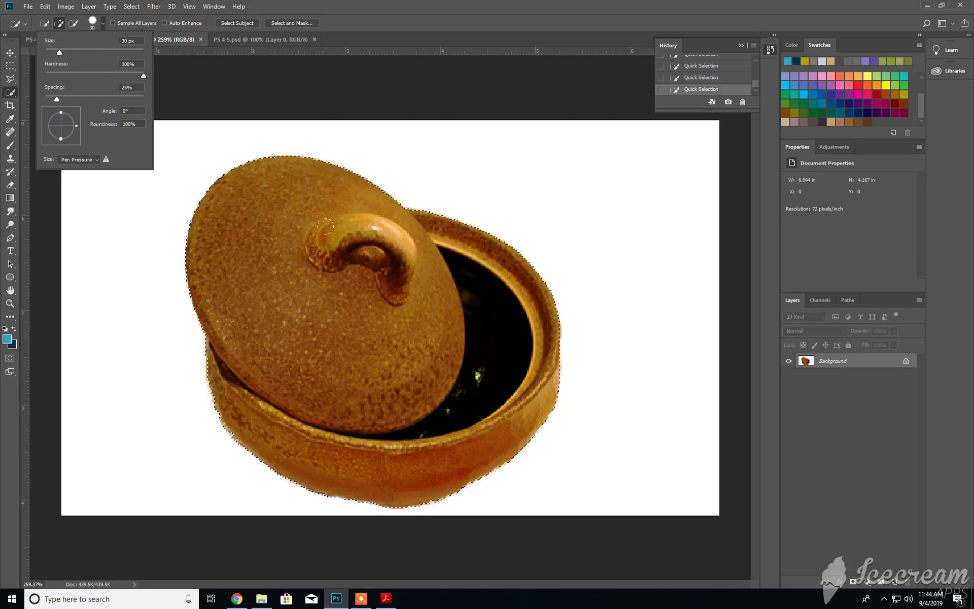
left_click(386, 279)
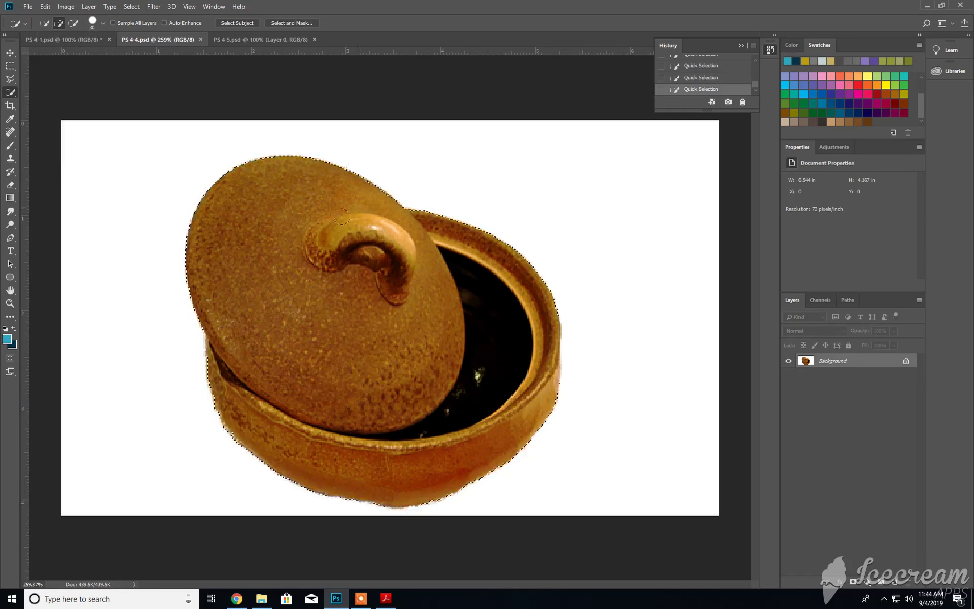
Copy the bread box, paste it into PS 4-1 as Layer 3, and move it higher
left_click(45, 6)
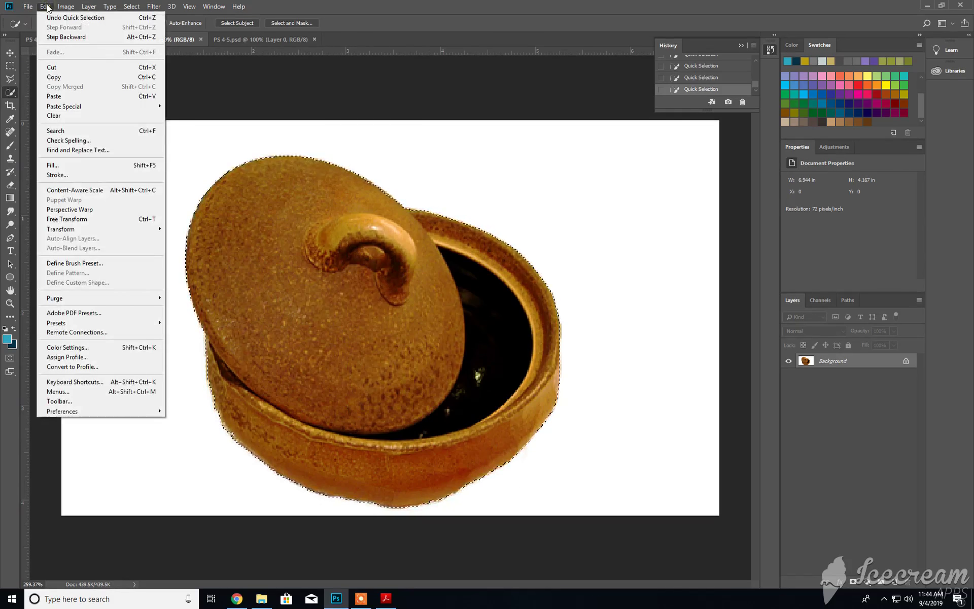
left_click(66, 78)
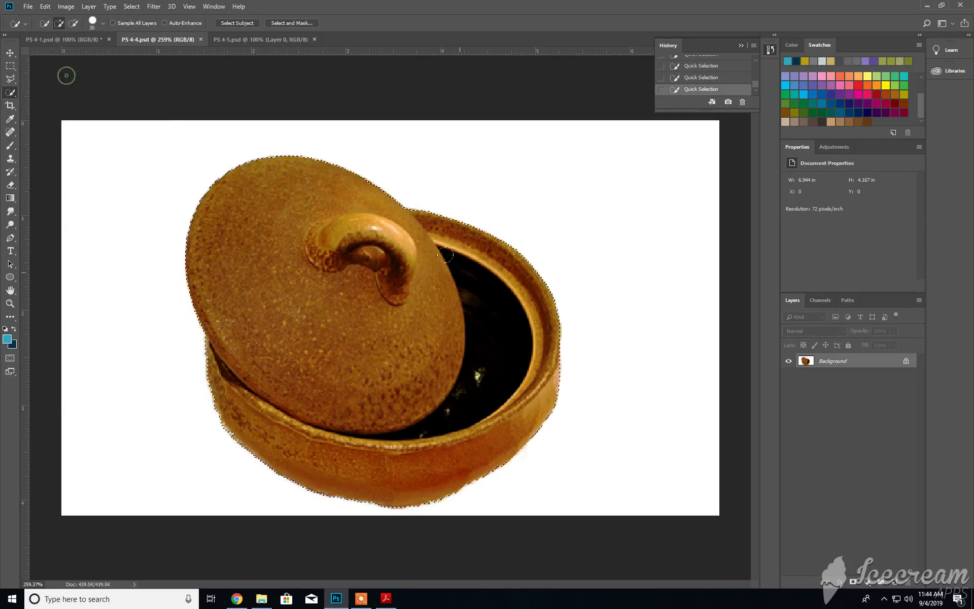
left_click(70, 39)
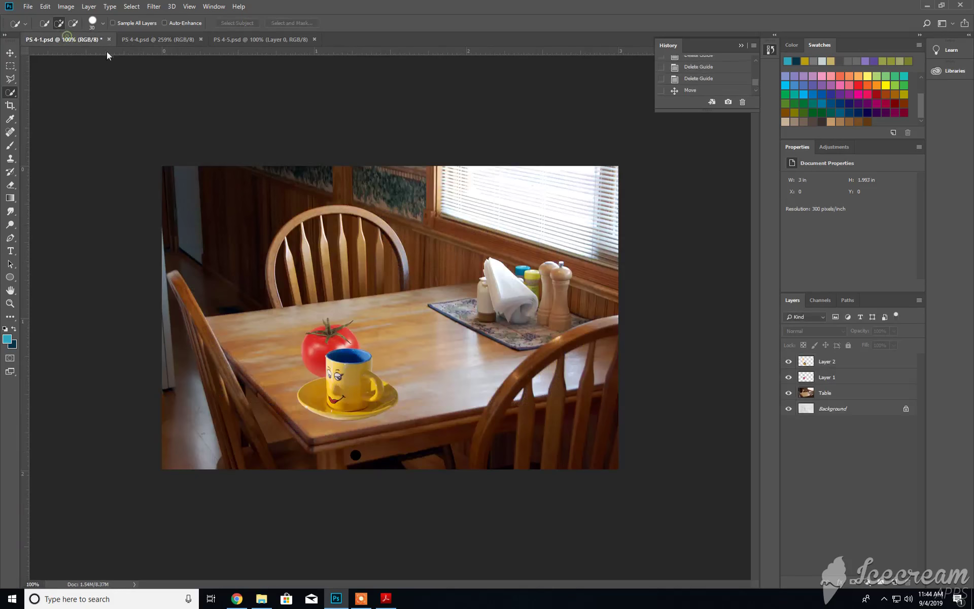
left_click(71, 6)
mouse_move(55, 6)
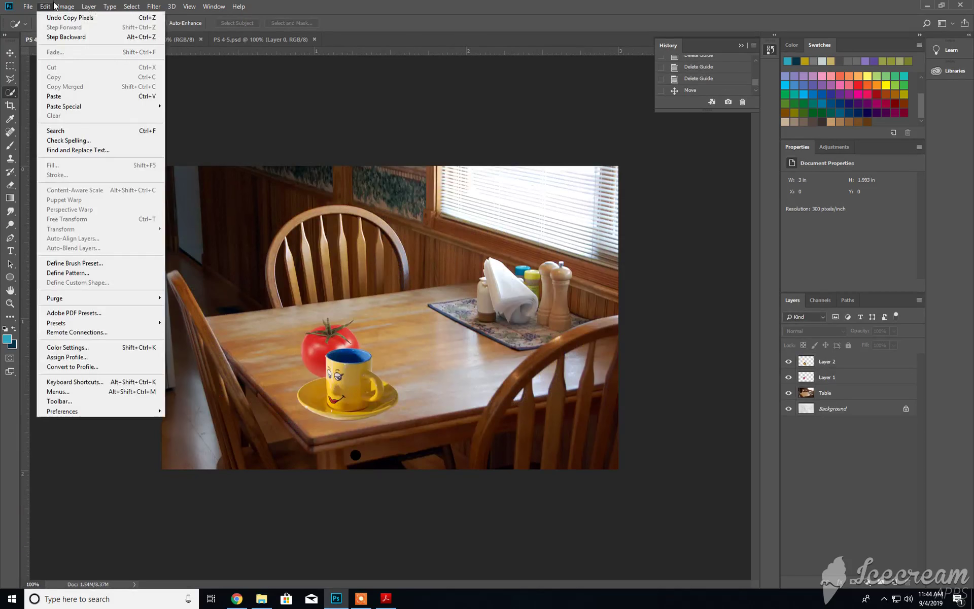
left_click(53, 96)
key("v")
left_click_drag(336, 356, 341, 302)
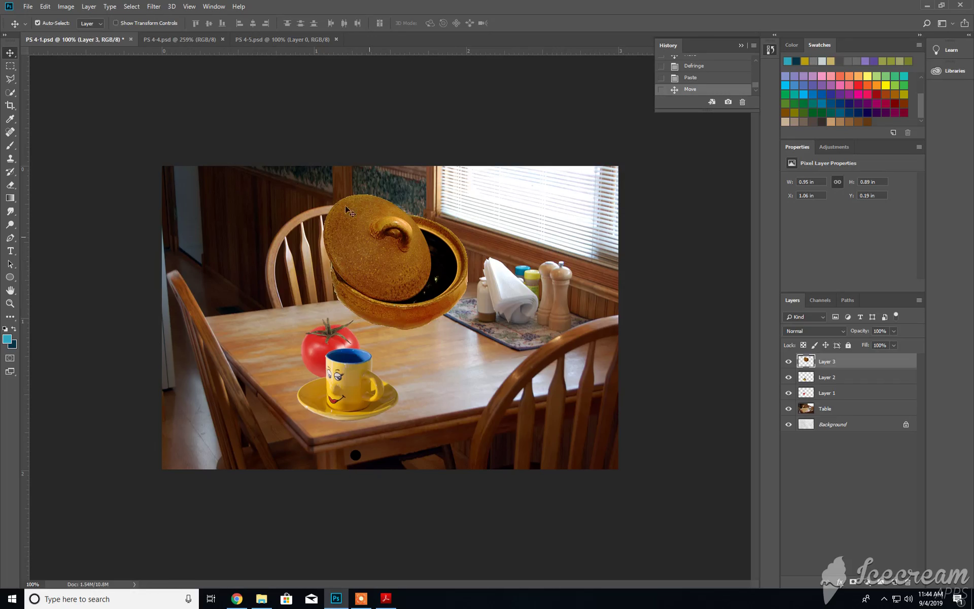
Defringe the bread box layer by 1 pixel
left_click(66, 6)
mouse_move(87, 7)
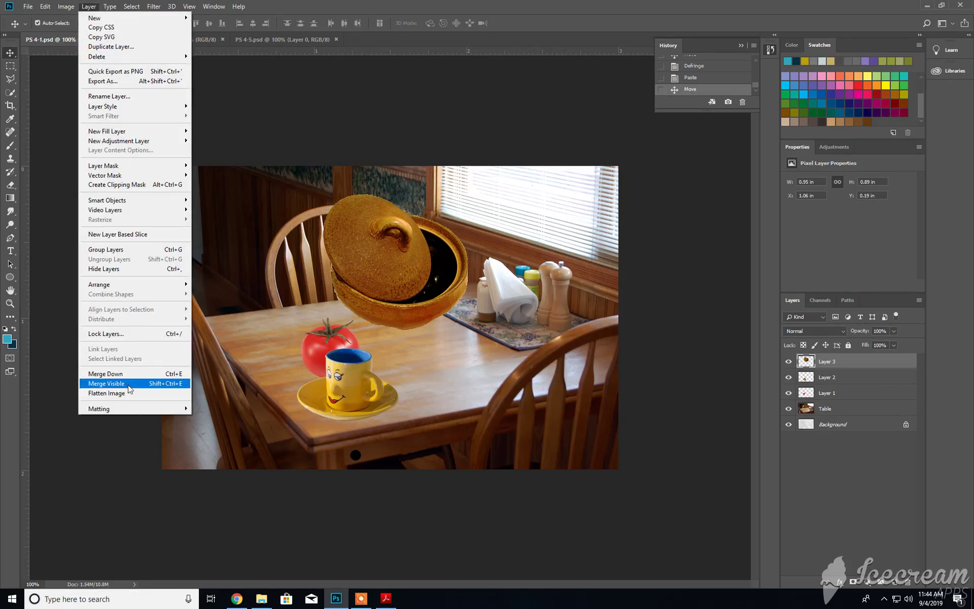
mouse_move(130, 409)
left_click(210, 419)
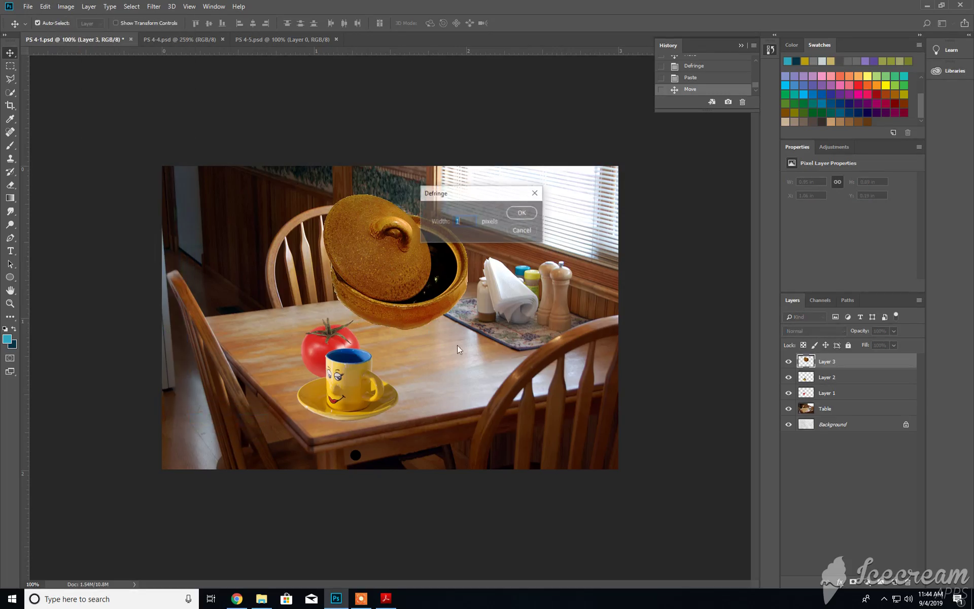
left_click(523, 214)
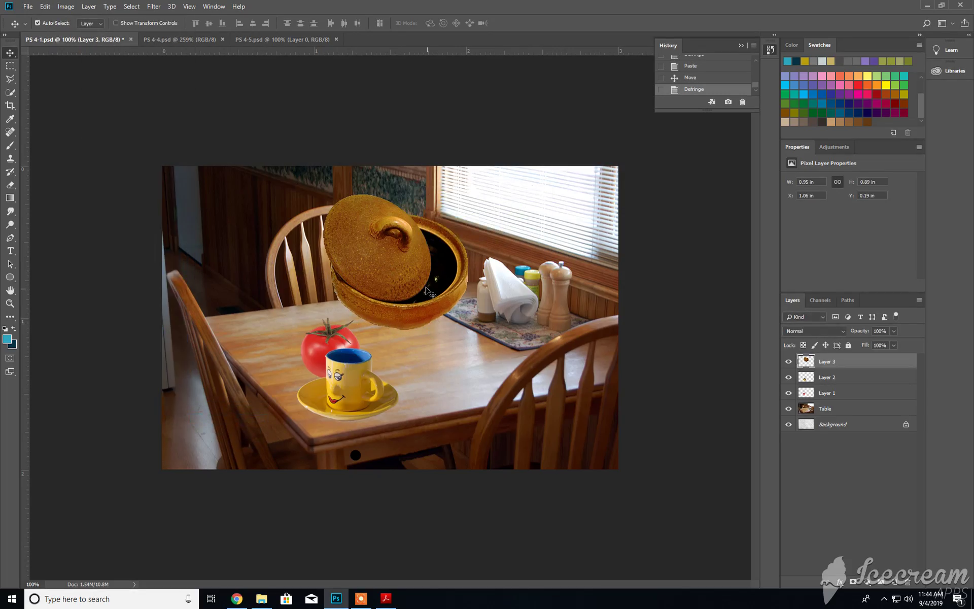
Lower the bread box onto the table, stack it below Layer 1, and shift the tomato left
left_click_drag(427, 298, 423, 328)
left_click_drag(833, 362, 832, 401)
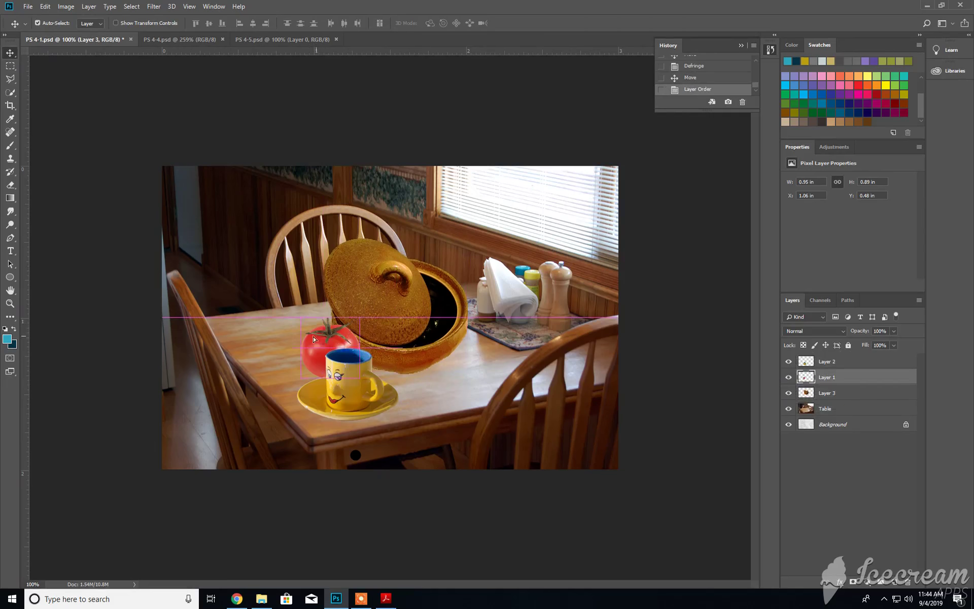
mouse_move(308, 353)
left_mouse_down()
mouse_move(294, 353)
mouse_move(305, 345)
left_mouse_up()
left_click_drag(382, 342, 380, 342)
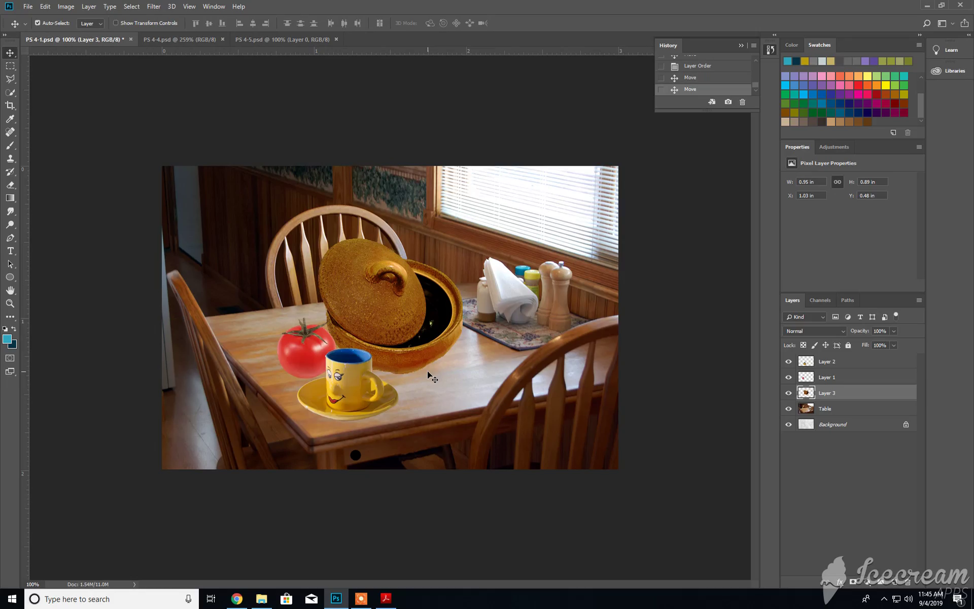
Return to PS 4-4.psd and deselect with Ctrl+D
left_click(180, 40)
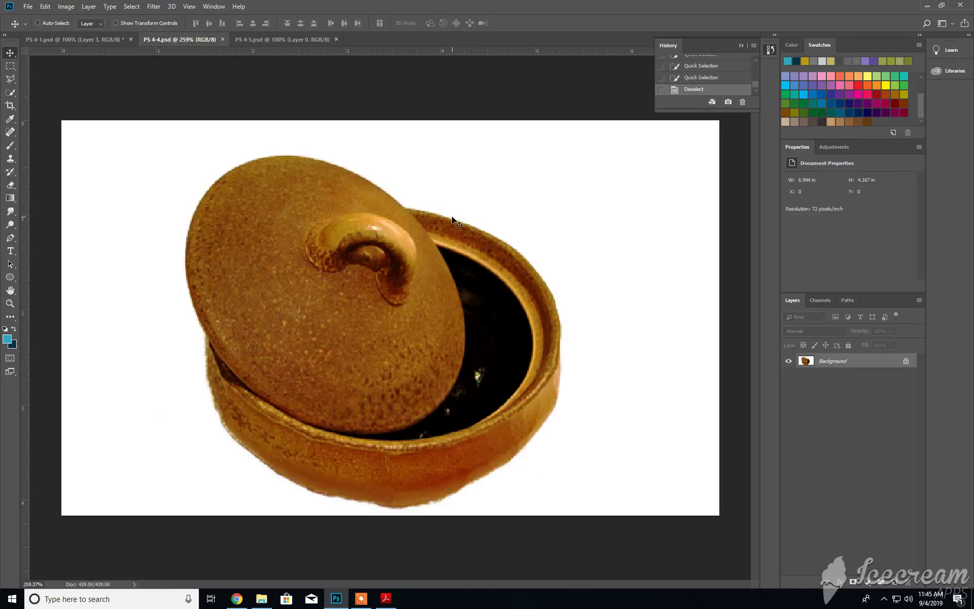
key("ctrl")
Quick-select the white background around the bread box, then apply Select > Inverse
key("w")
left_click_drag(639, 330, 659, 177)
left_click_drag(127, 203, 127, 456)
left_click(132, 6)
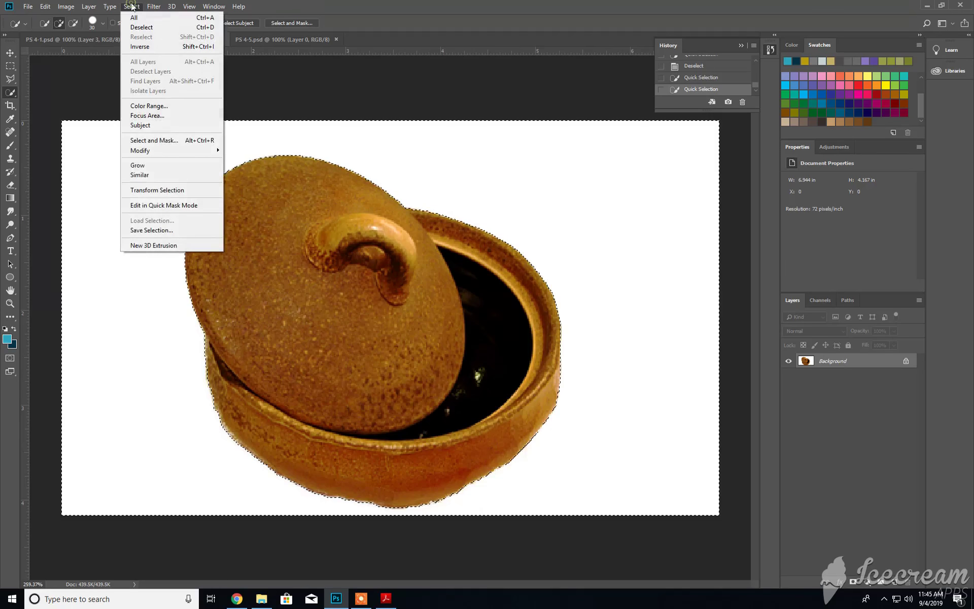
left_click(141, 46)
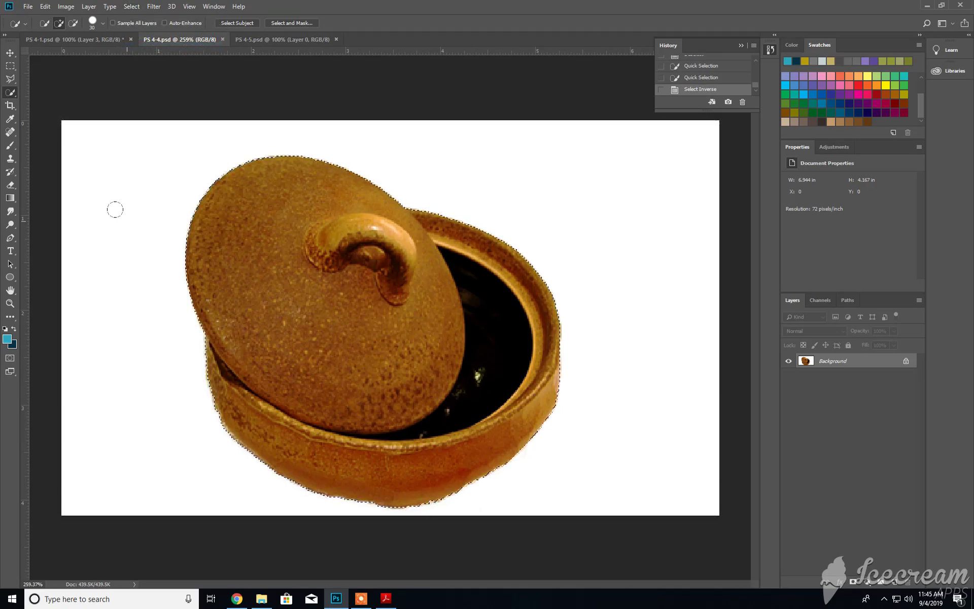